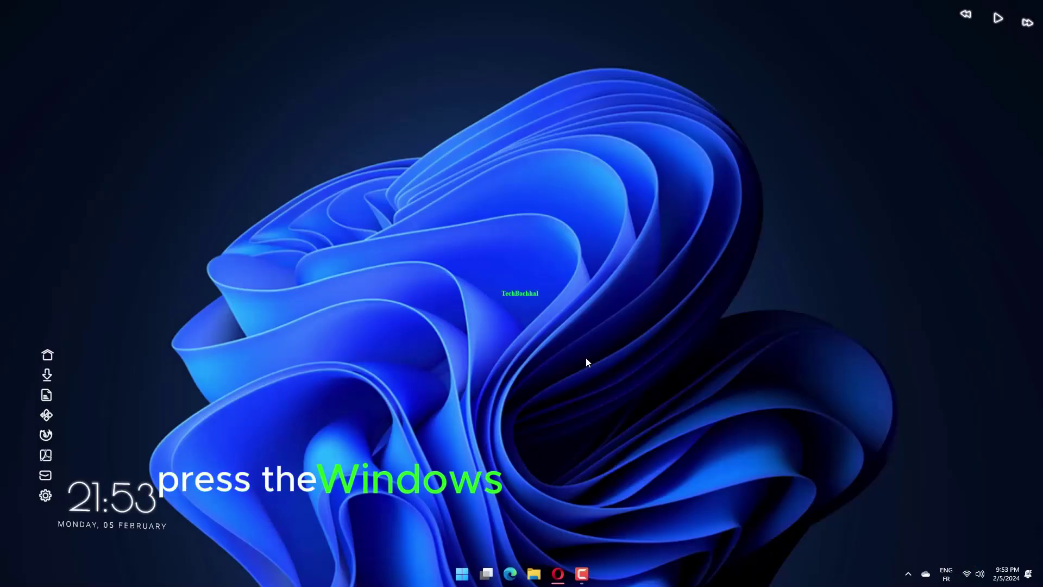
Open Settings and go to System › Troubleshoot
key("super+i")
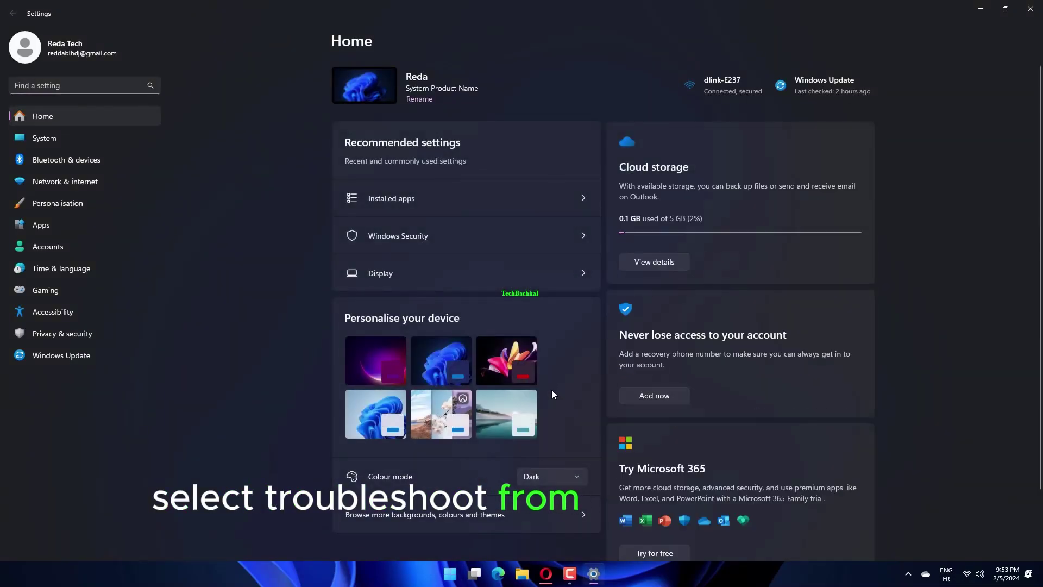
left_click(17, 136)
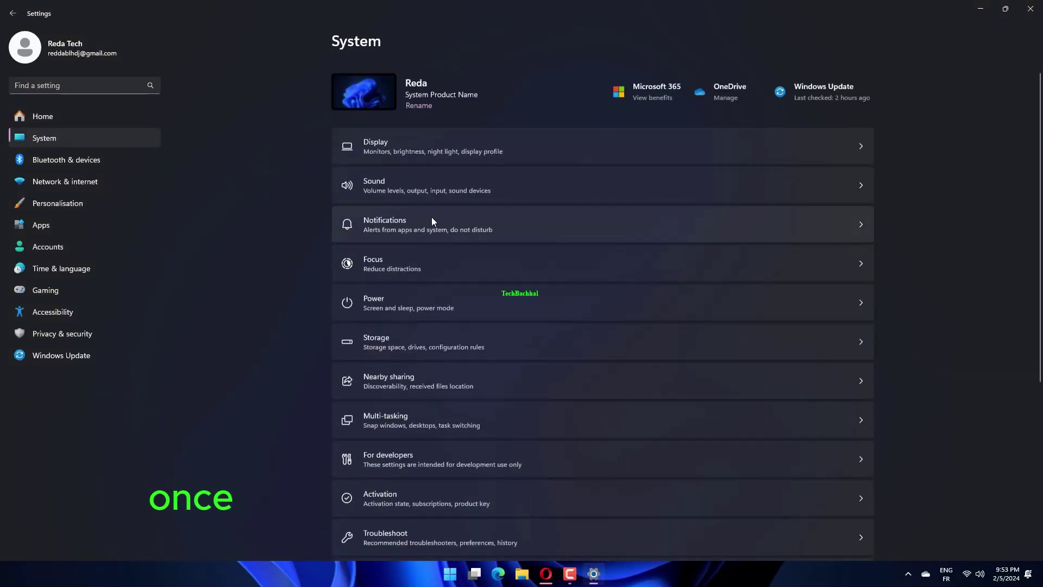
scroll(451, 355, "down", 5)
scroll(450, 354, "down", 1)
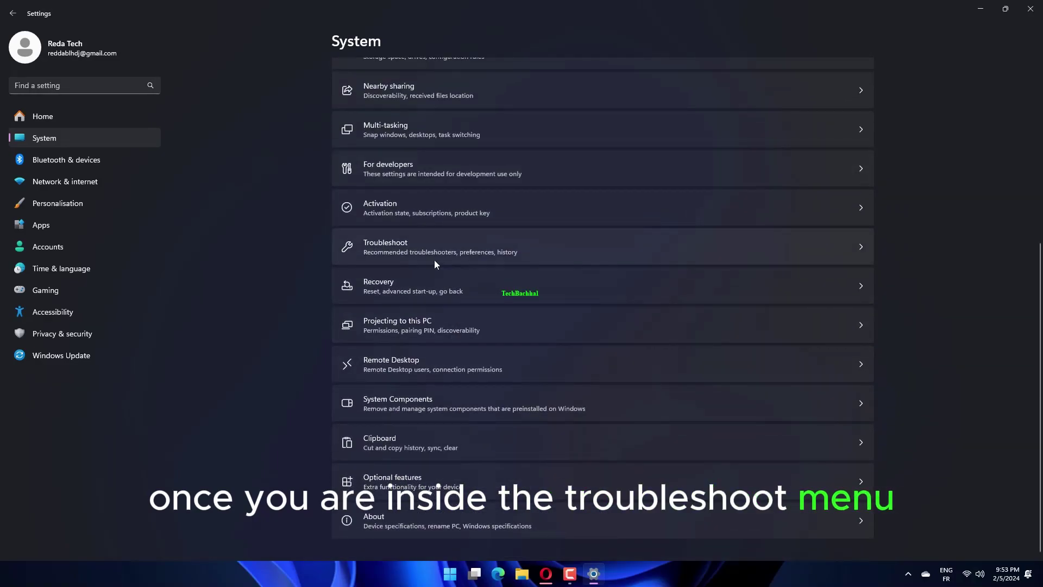
left_click(496, 257)
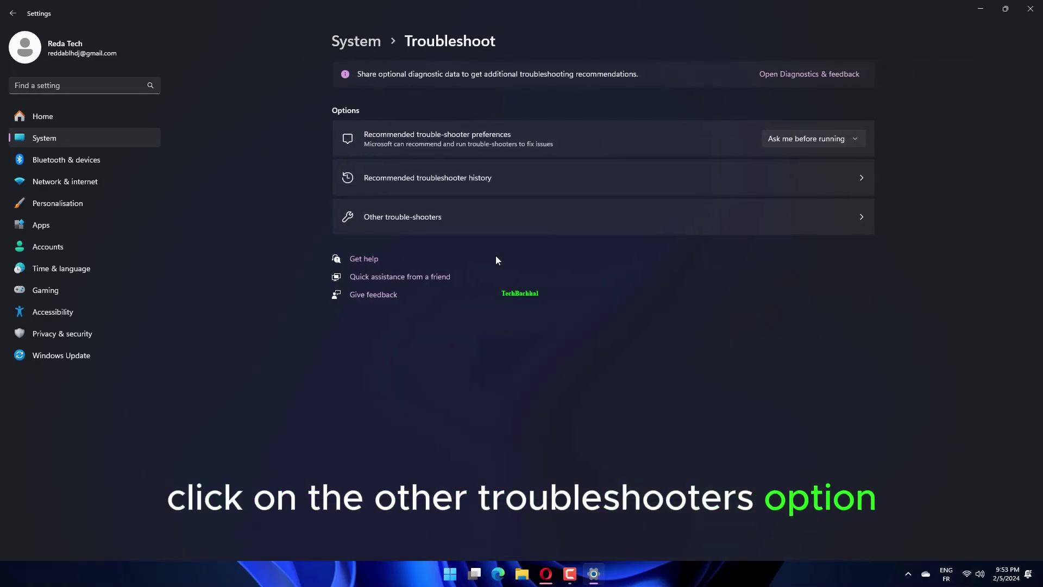
Show the Other troubleshooters list, including Network and Internet and Windows Update
left_click(505, 223)
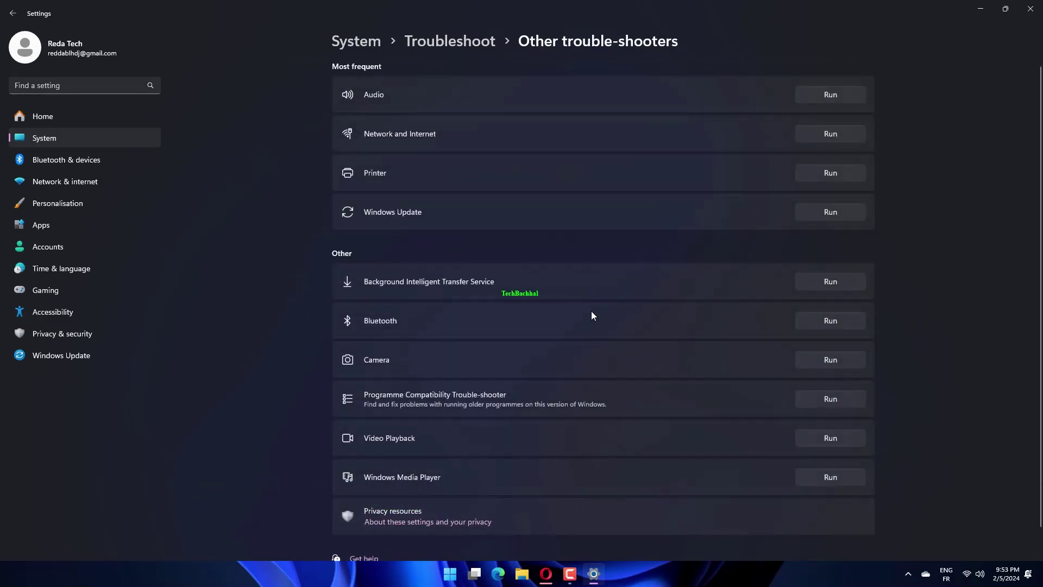
scroll(591, 318, "down", 1)
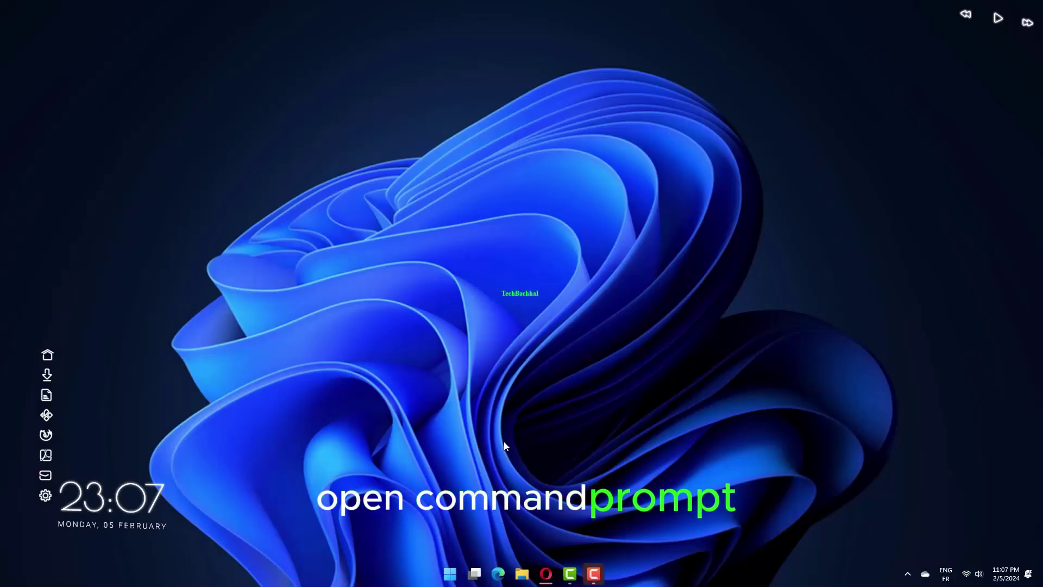
Search Start for 'command prompt' and run it as administrator
left_click(444, 576)
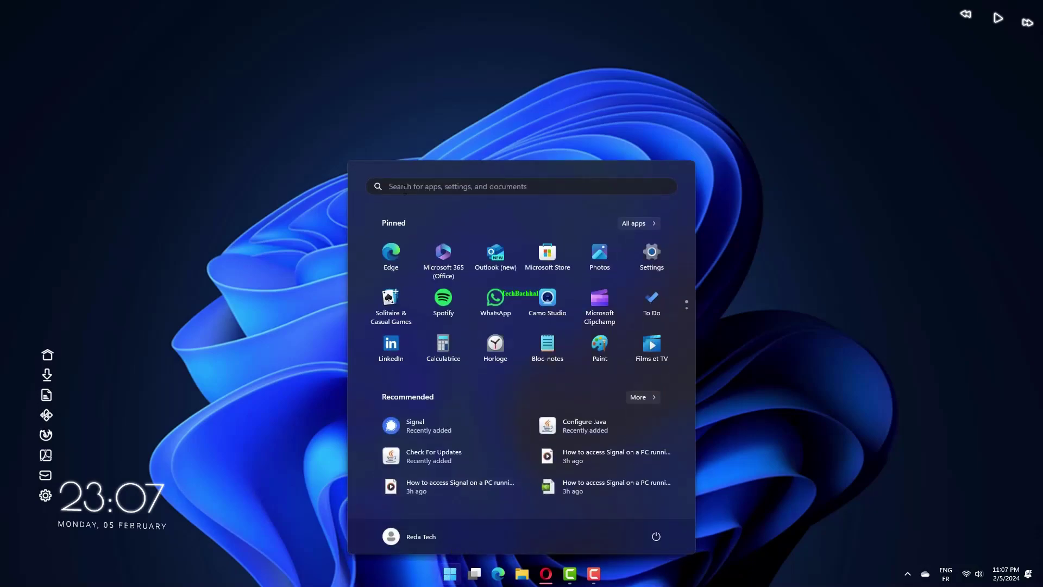
left_click(522, 186)
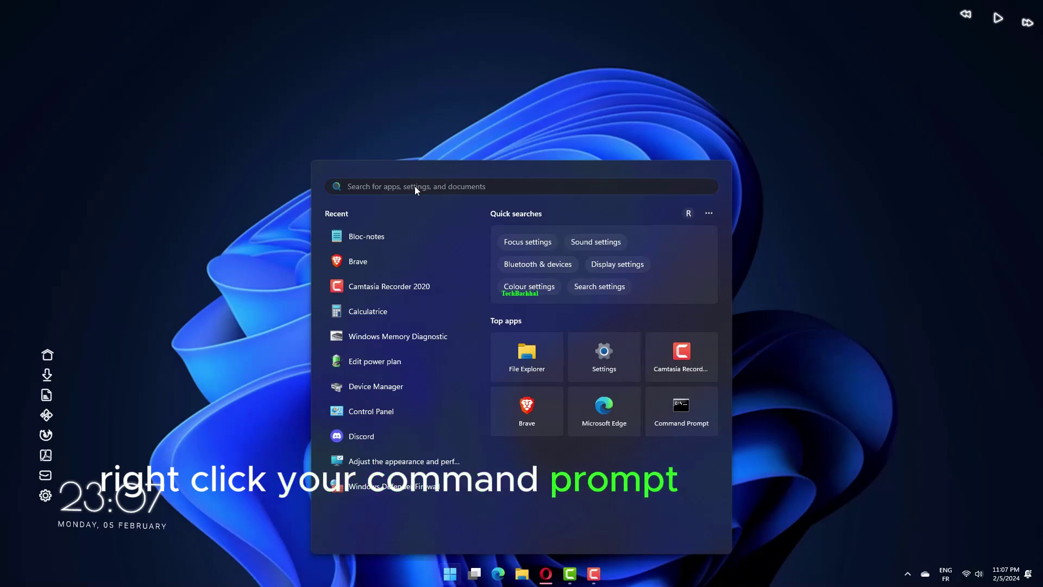
type("c")
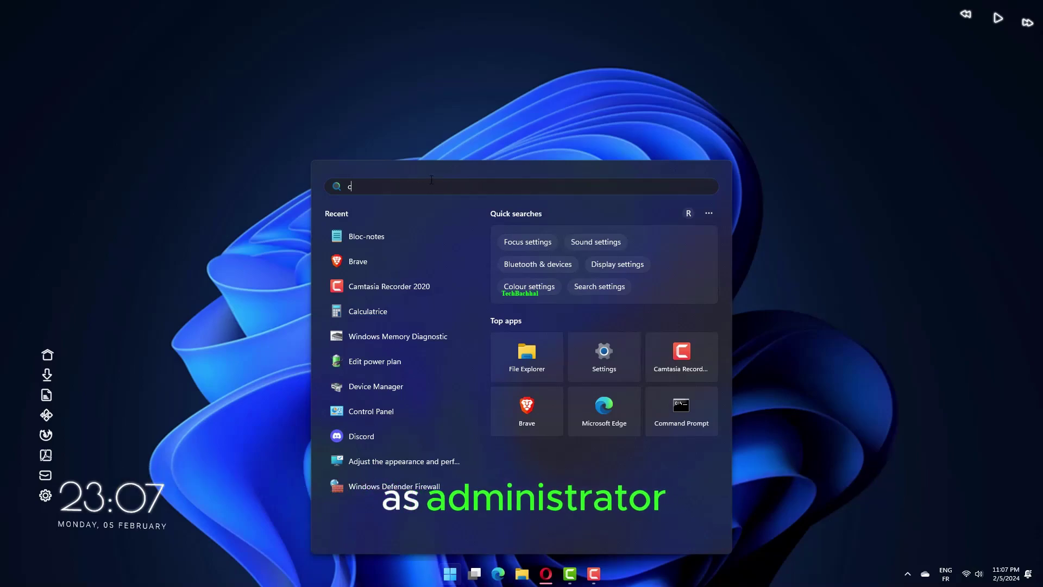
type("ommand")
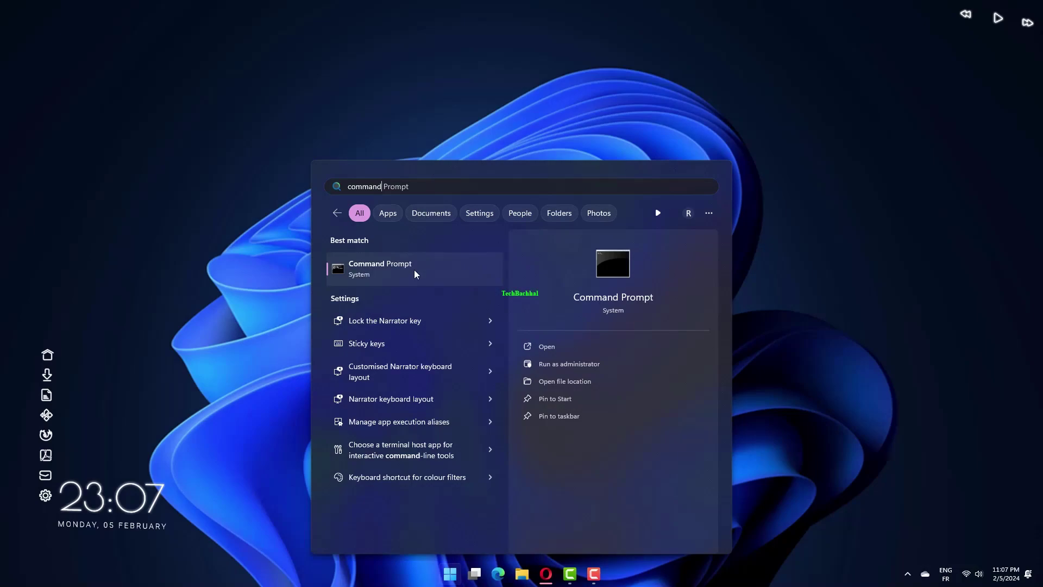
right_click(415, 270)
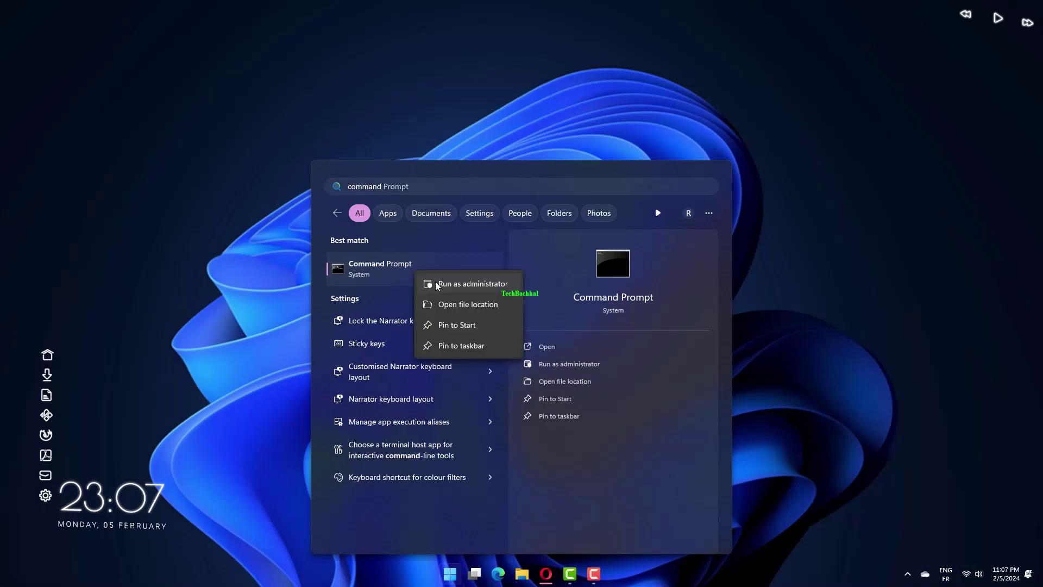
left_click(448, 284)
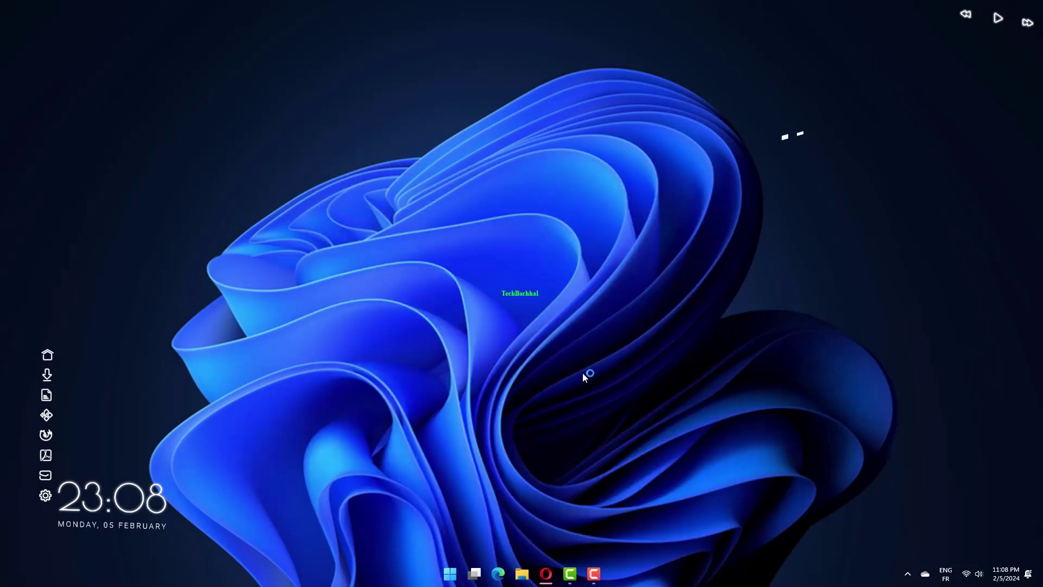
type("sf")
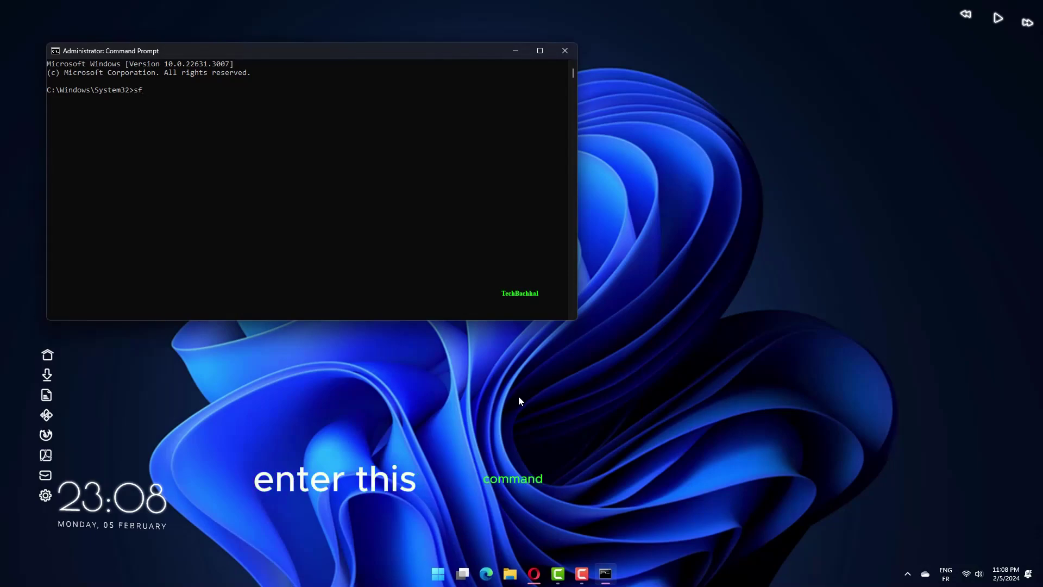
type("c /Scan")
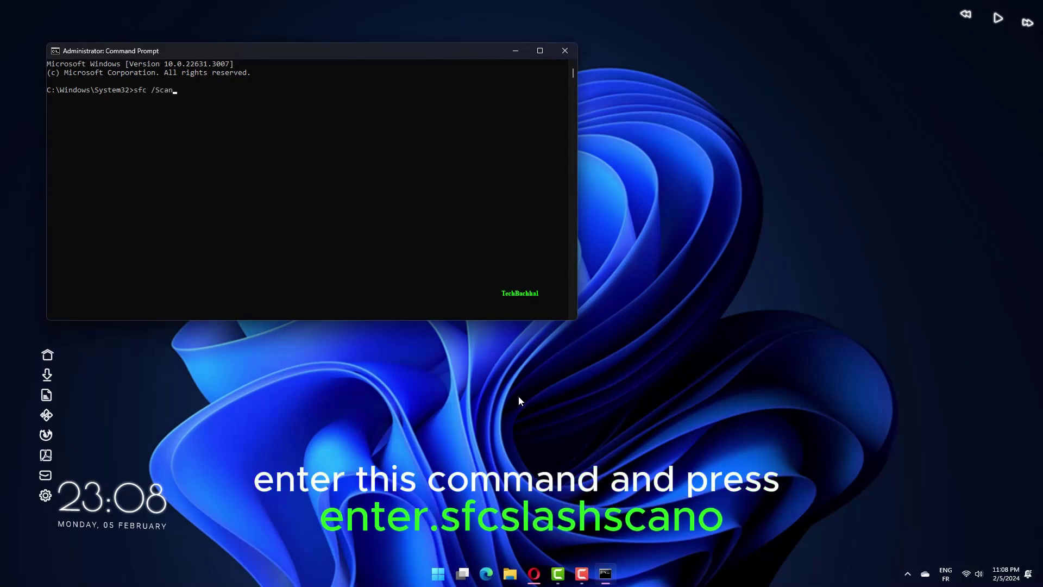
type("now")
Run sfc /scannow in the elevated prompt, then close the window during verification
key("Return")
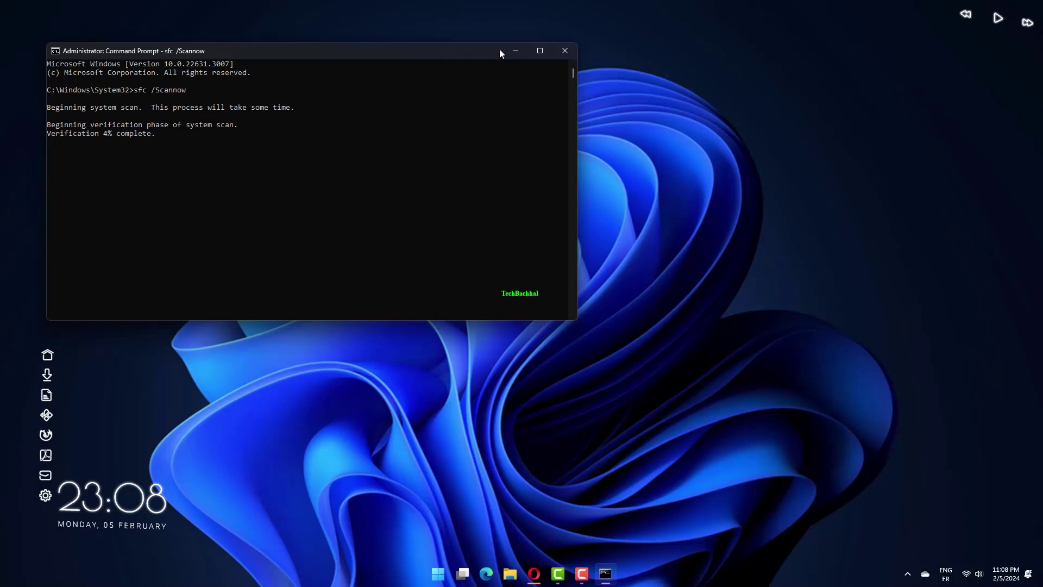
left_click(561, 51)
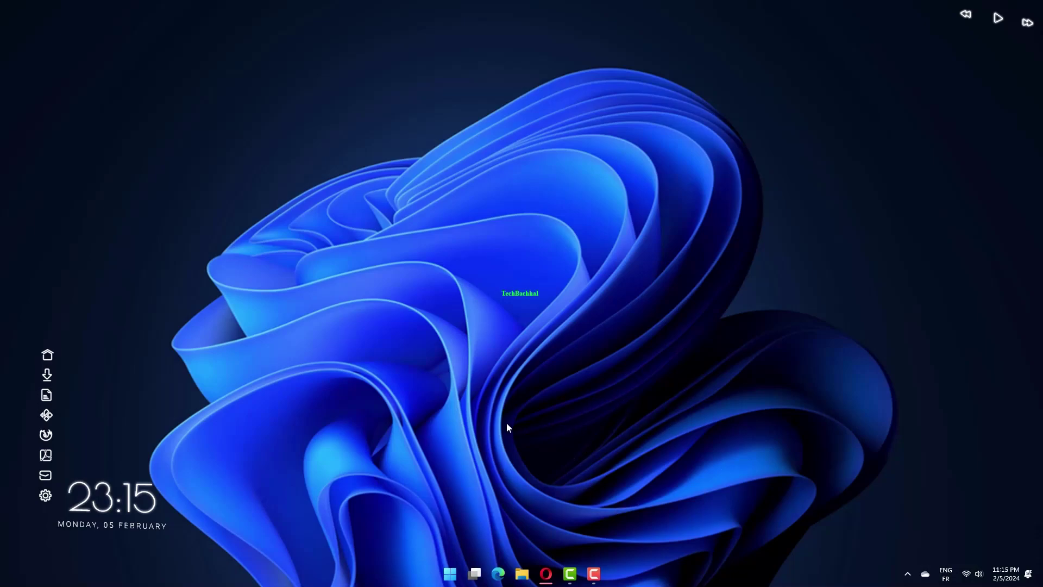
Check for updates from the Windows Update page in Settings
key("super+i")
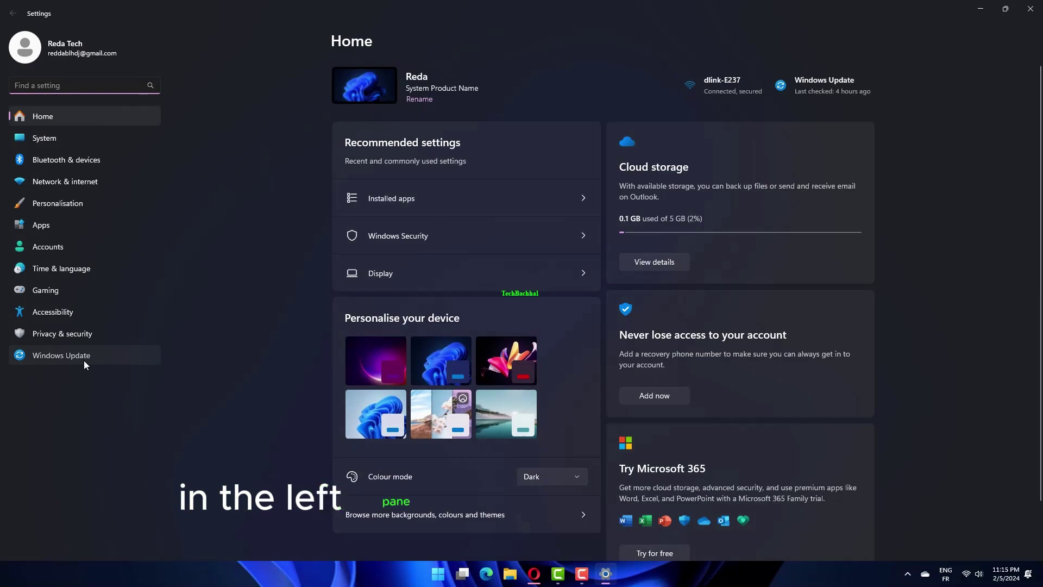
left_click(84, 359)
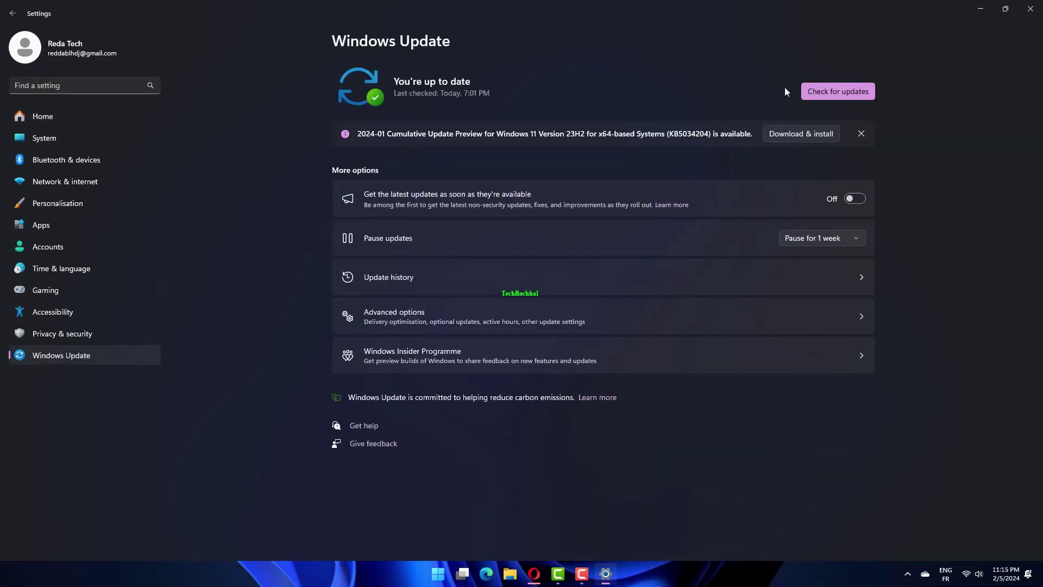
left_click(811, 93)
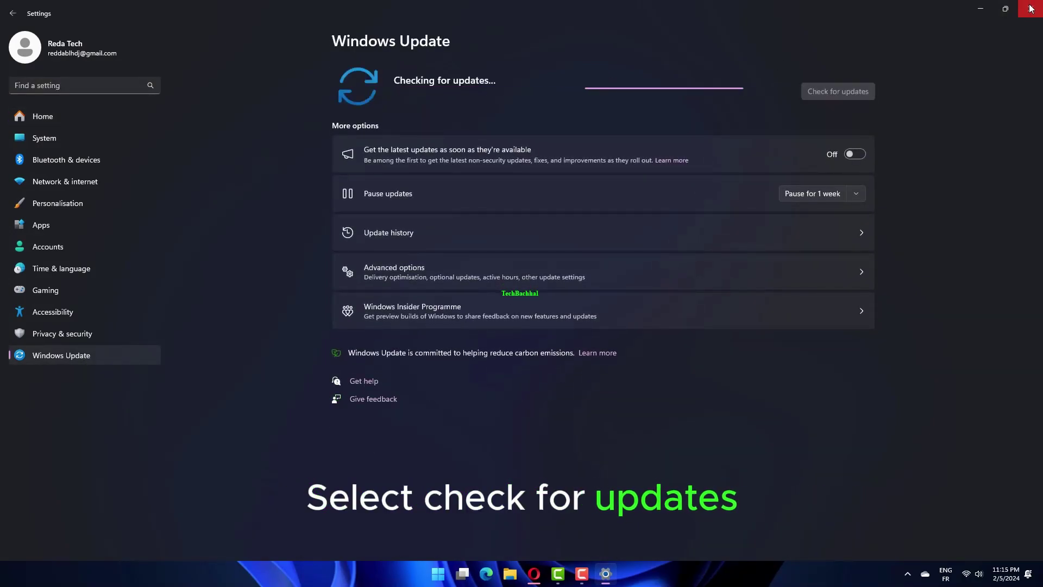